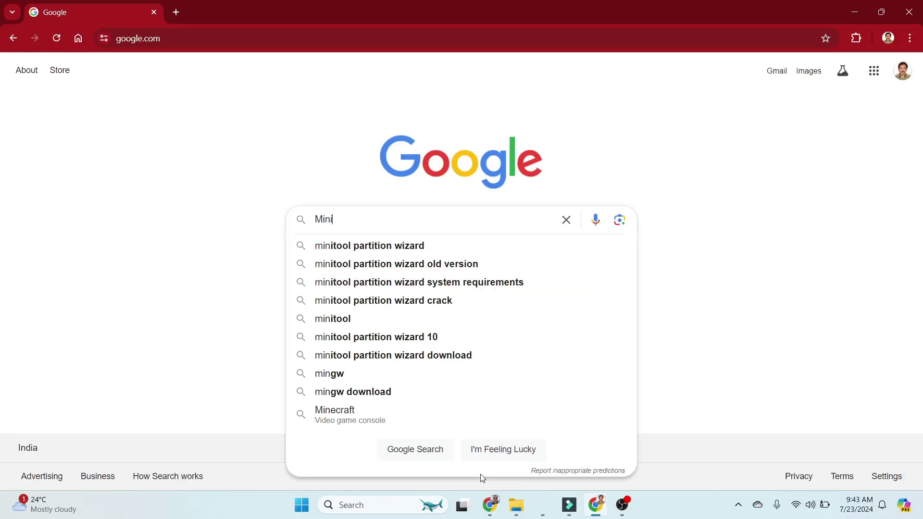
Search Google for 'Minitool partition wizard'
{"action": "type", "text": "ition wizard"}
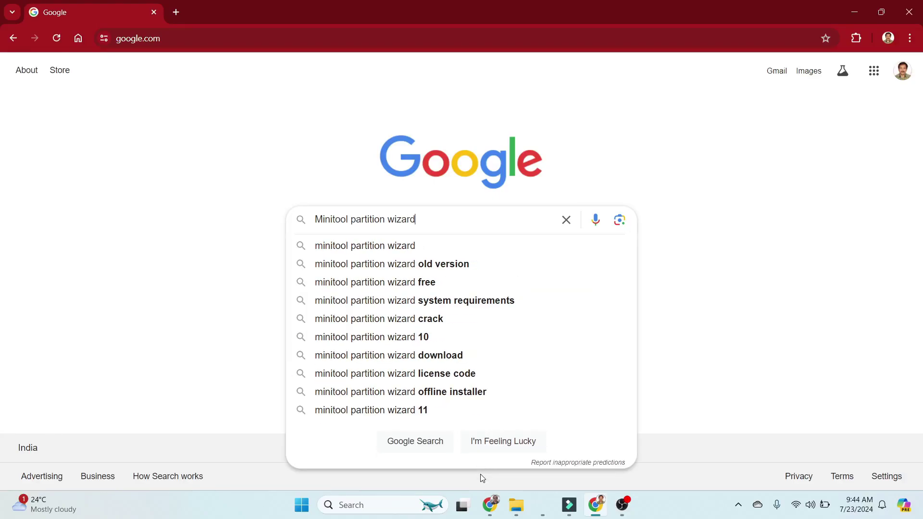
{"action": "key", "text": "Return"}
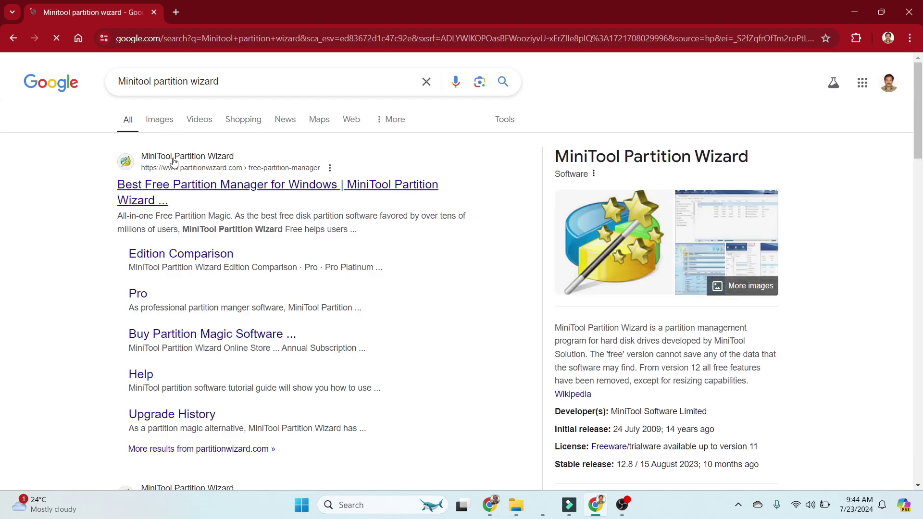
Download the Partition Wizard Free Edition from partitionwizard.com and run pw-free-online.exe
{"action": "left_click", "coordinate": [174, 191]}
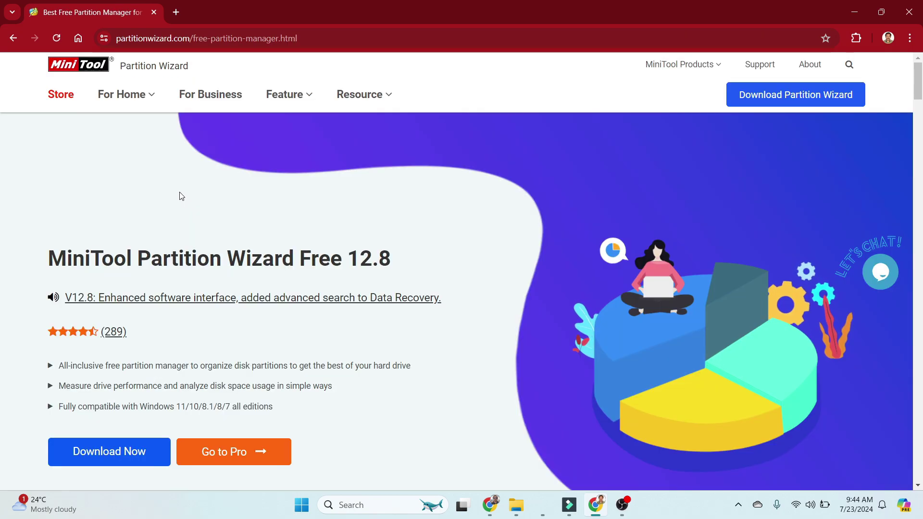
{"action": "left_click", "coordinate": [117, 38]}
{"action": "mouse_move", "coordinate": [775, 96]}
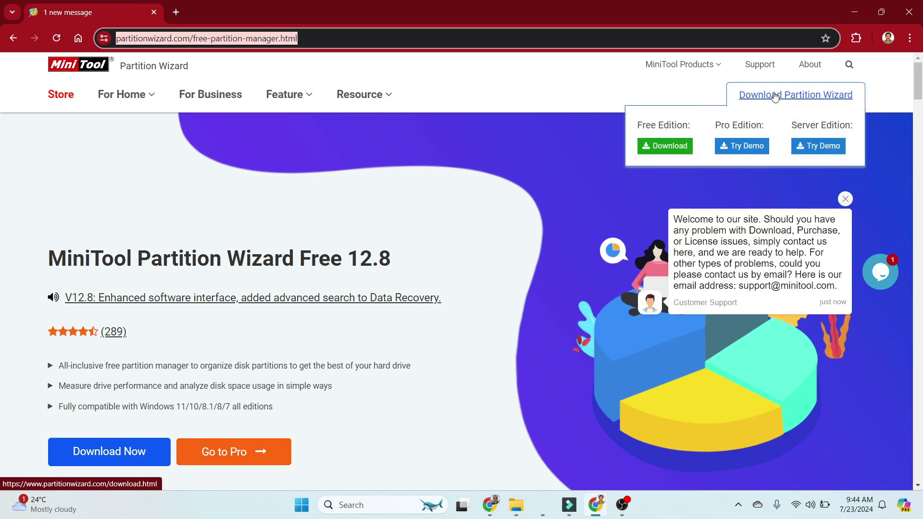
{"action": "left_click", "coordinate": [664, 149]}
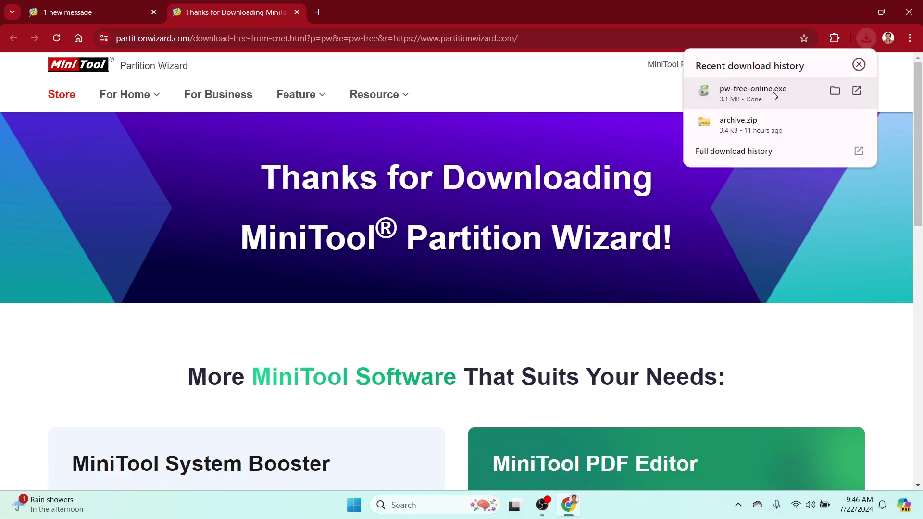
{"action": "left_click", "coordinate": [753, 91]}
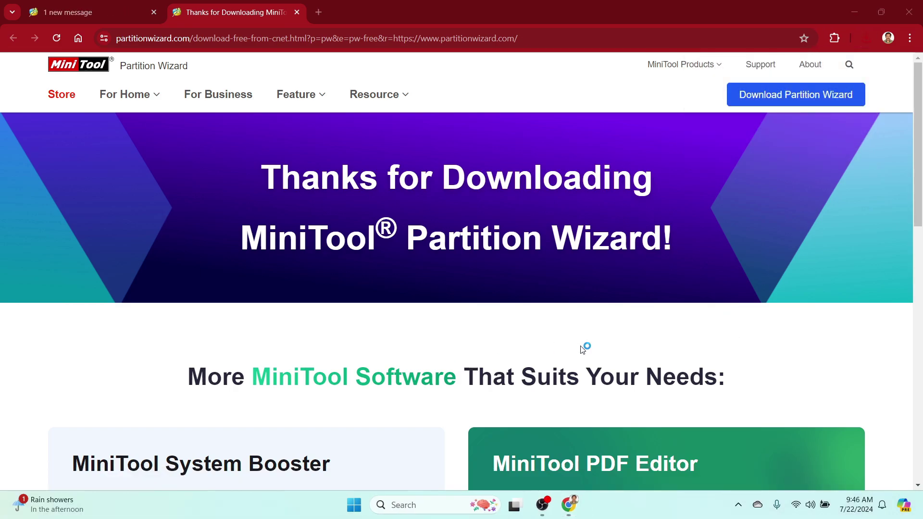
Install the English free edition with default components and install folder
{"action": "scroll", "coordinate": [581, 350], "scroll_direction": "down", "scroll_amount": 15}
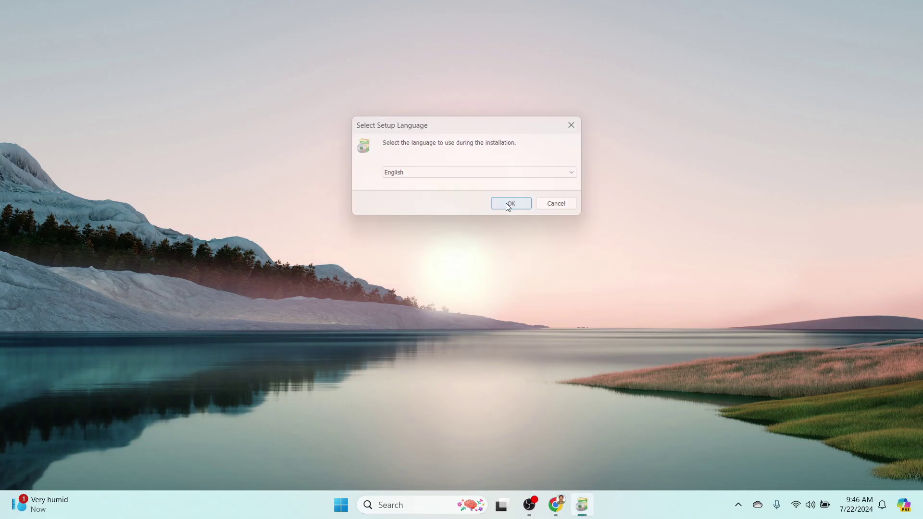
{"action": "left_click", "coordinate": [510, 204]}
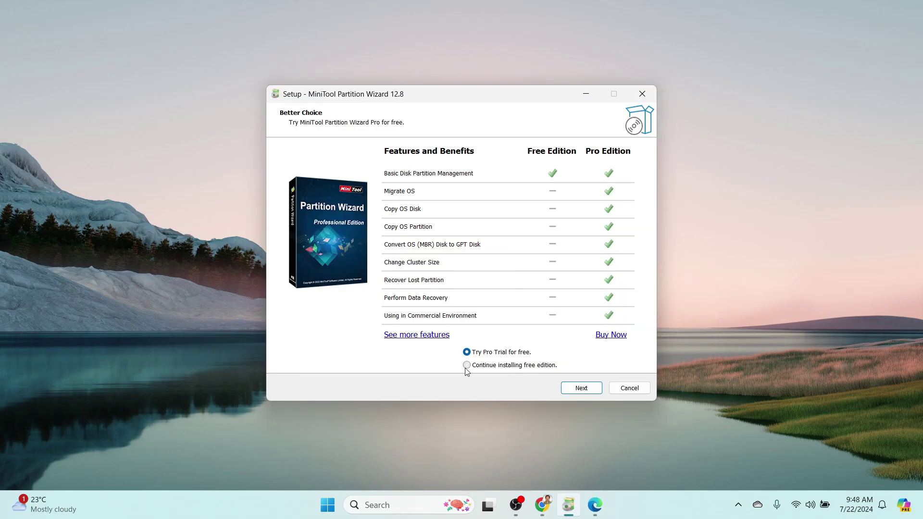
{"action": "left_click", "coordinate": [466, 364]}
{"action": "left_click", "coordinate": [582, 388]}
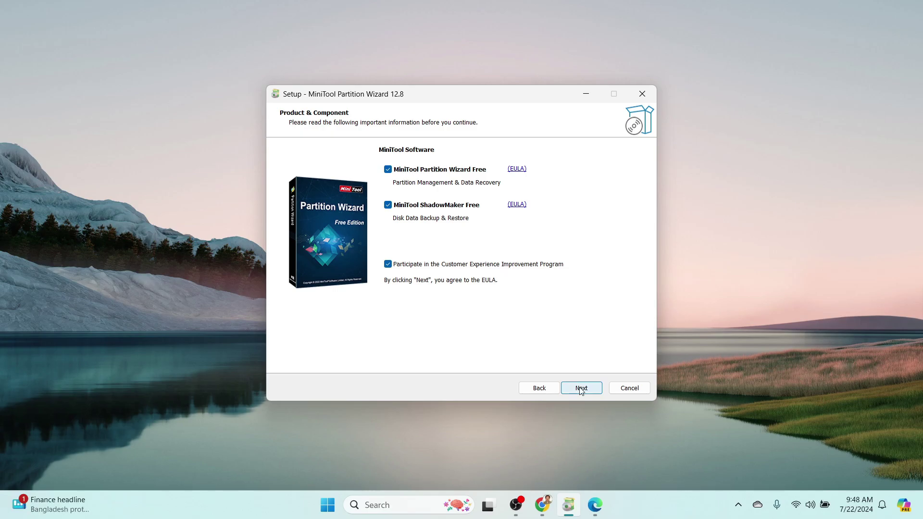
{"action": "left_click", "coordinate": [581, 389]}
{"action": "left_click", "coordinate": [581, 388]}
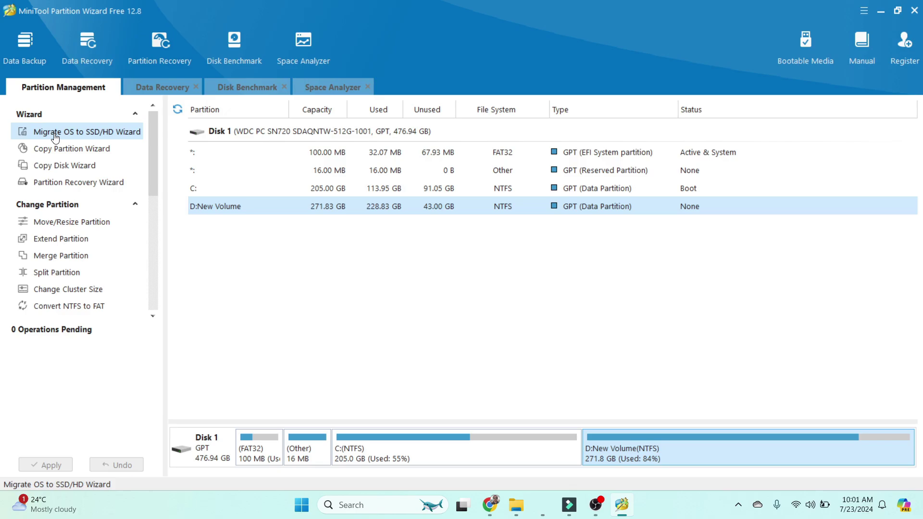
Open the Migrate OS to SSD/HD Wizard to review its choices, then cancel it
{"action": "left_click", "coordinate": [55, 135]}
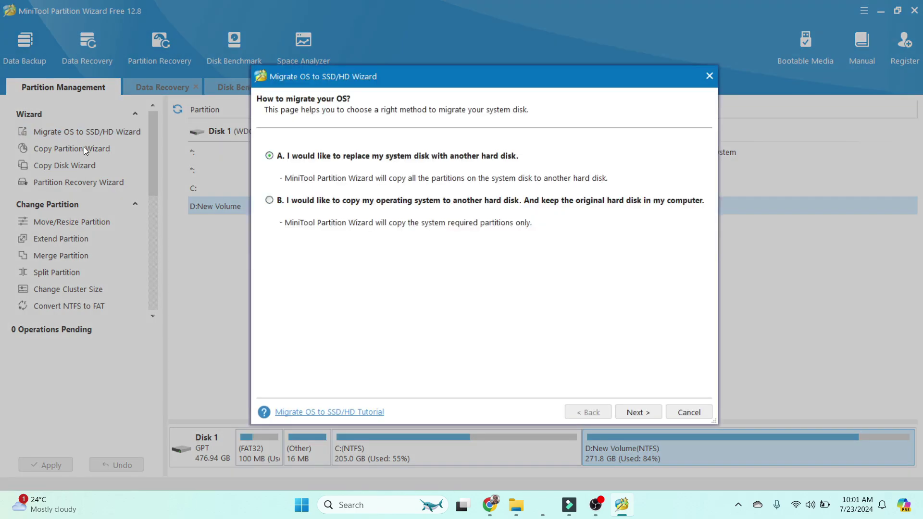
{"action": "left_click", "coordinate": [689, 412]}
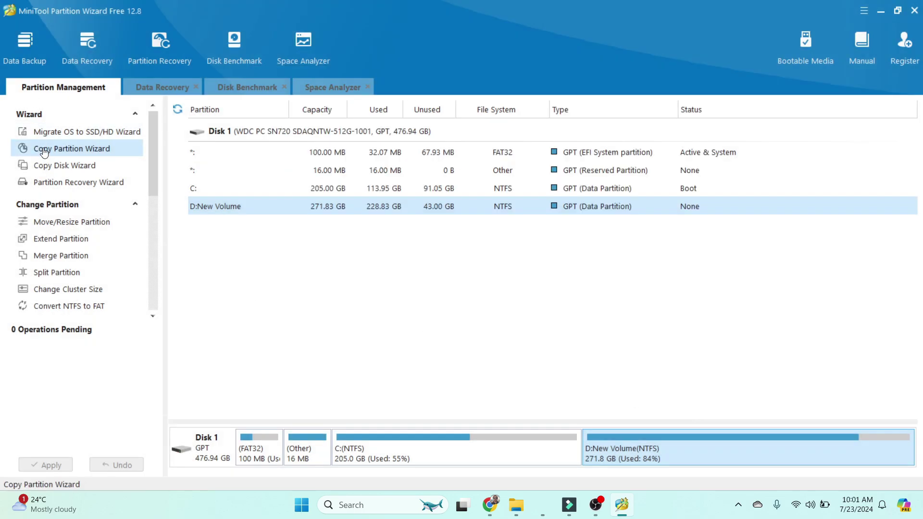
Open the Copy Partition Wizard, select D:New Volume as the source, then cancel
{"action": "left_click", "coordinate": [68, 149]}
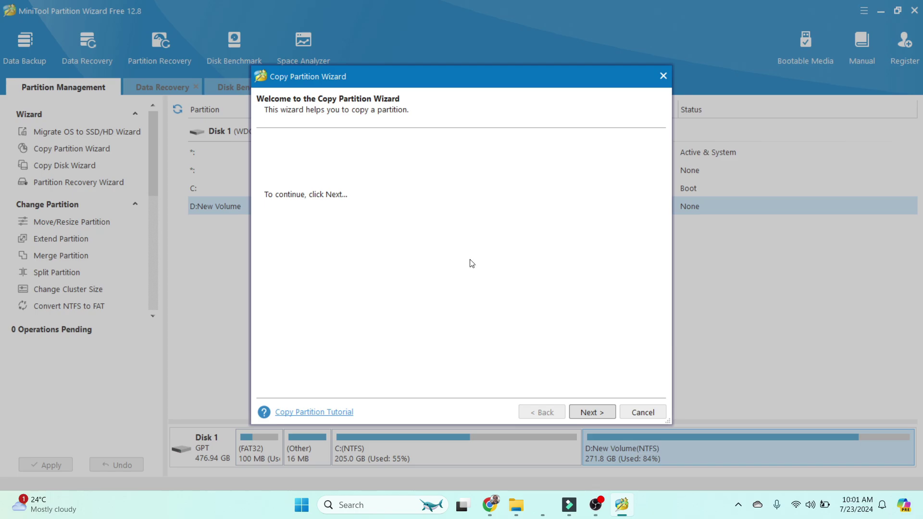
{"action": "left_click", "coordinate": [601, 412]}
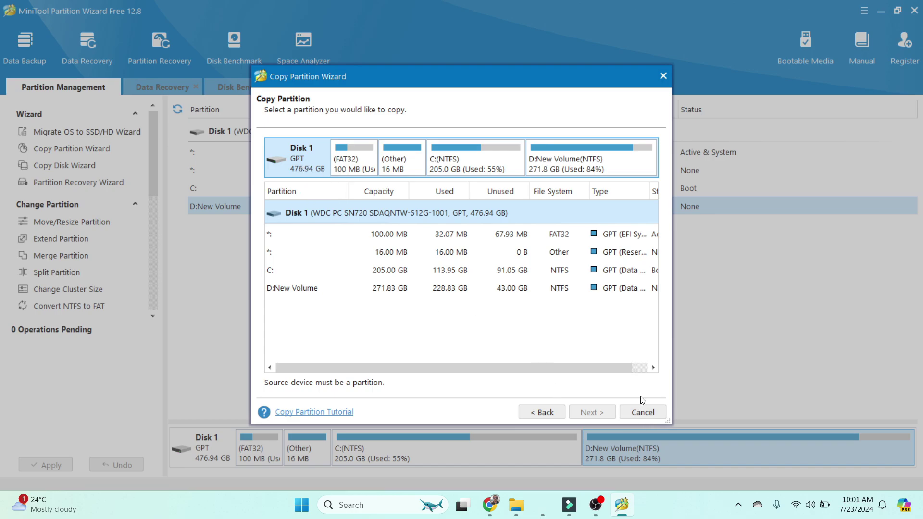
{"action": "left_click", "coordinate": [306, 289]}
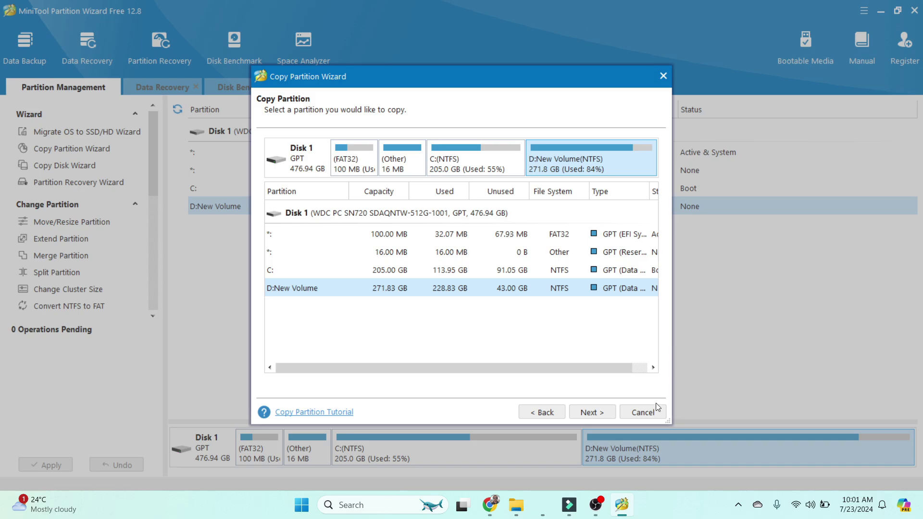
{"action": "left_click", "coordinate": [641, 413]}
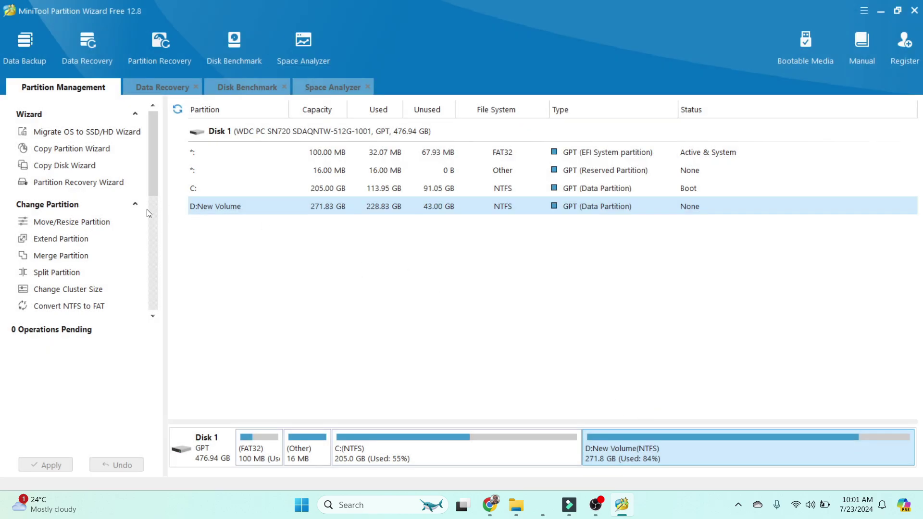
{"action": "left_click", "coordinate": [59, 186]}
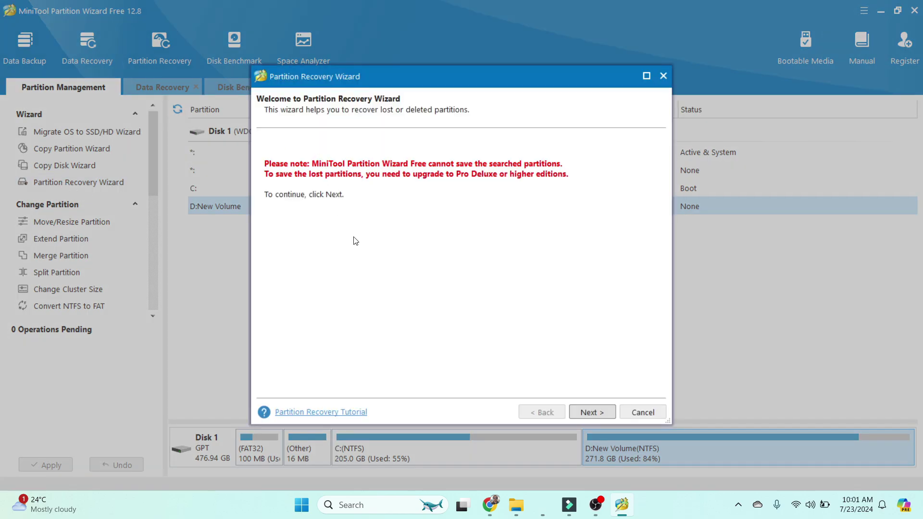
{"action": "left_click", "coordinate": [590, 413]}
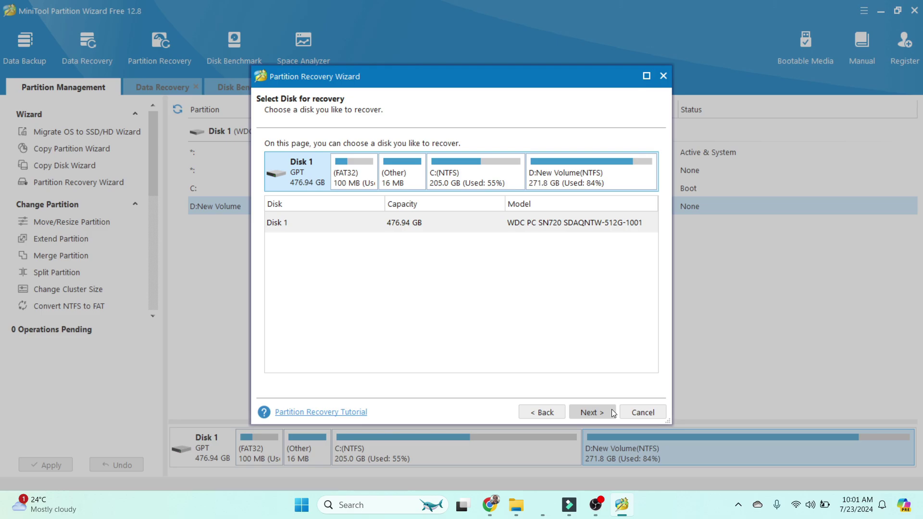
{"action": "left_click", "coordinate": [652, 418]}
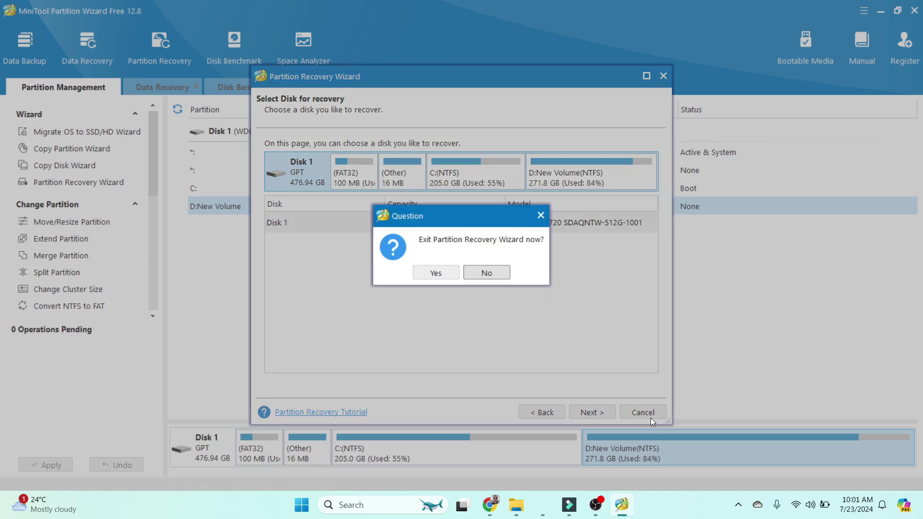
{"action": "left_click", "coordinate": [438, 272]}
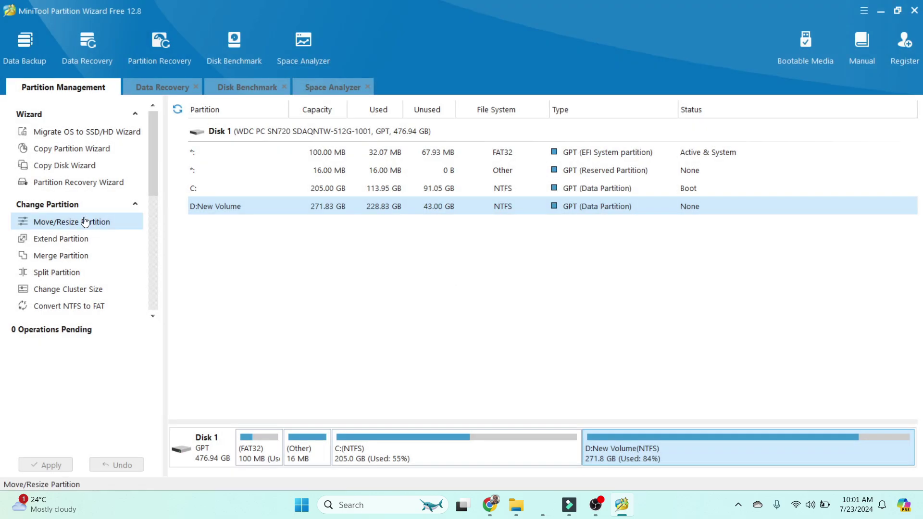
{"action": "left_click", "coordinate": [58, 223]}
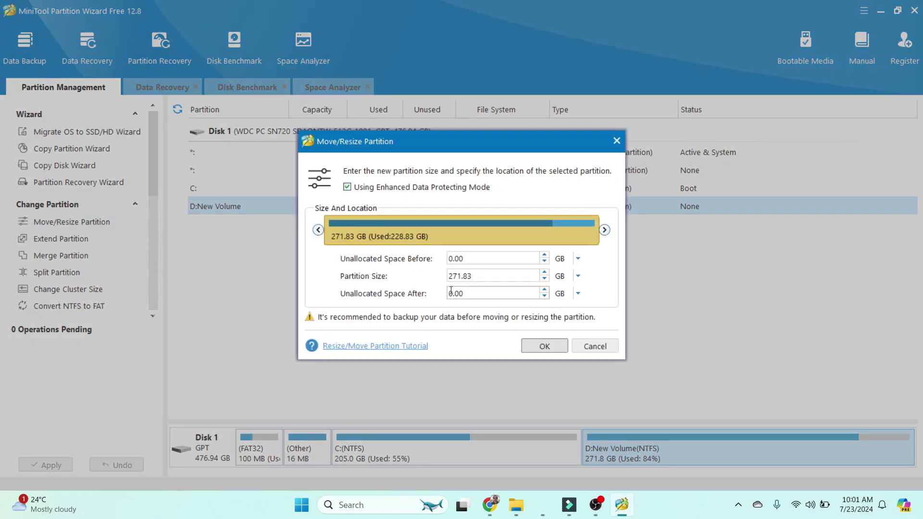
{"action": "key", "text": "Escape"}
{"action": "left_click", "coordinate": [203, 189]}
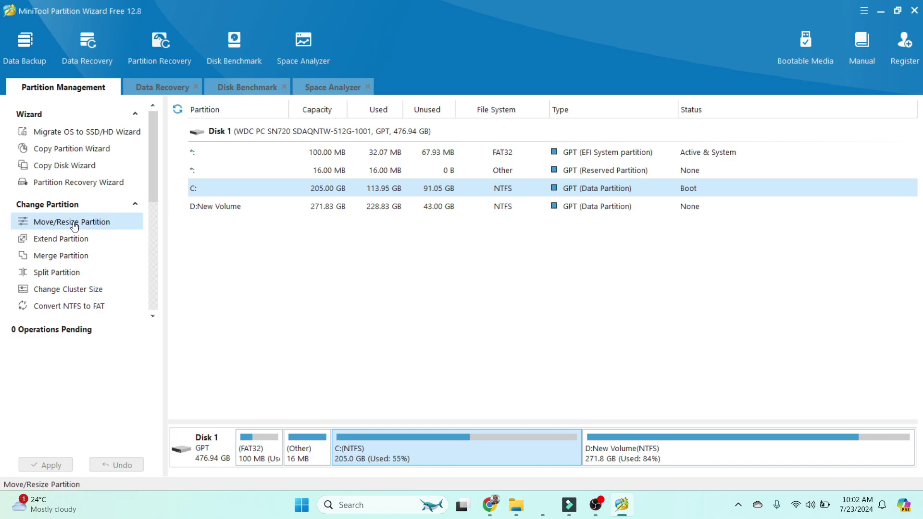
{"action": "left_click", "coordinate": [72, 227]}
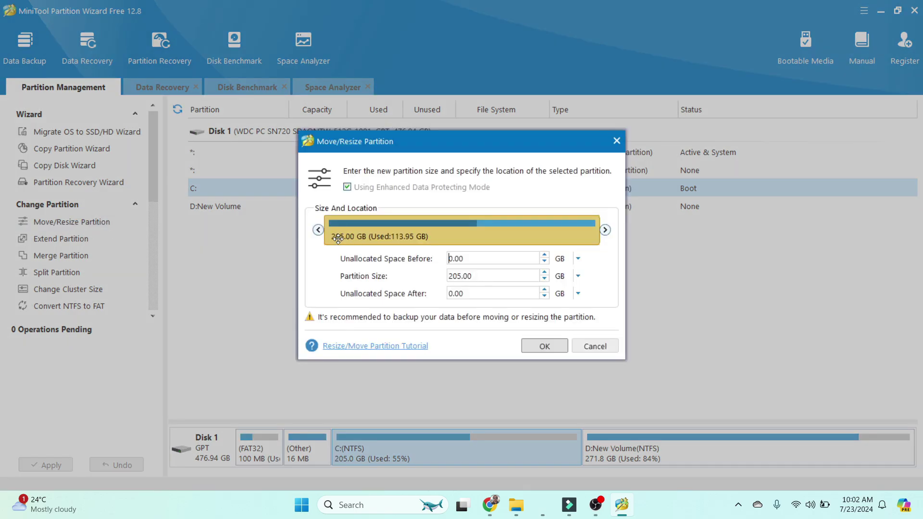
{"action": "left_click_drag", "start_coordinate": [400, 134], "coordinate": [576, 121]}
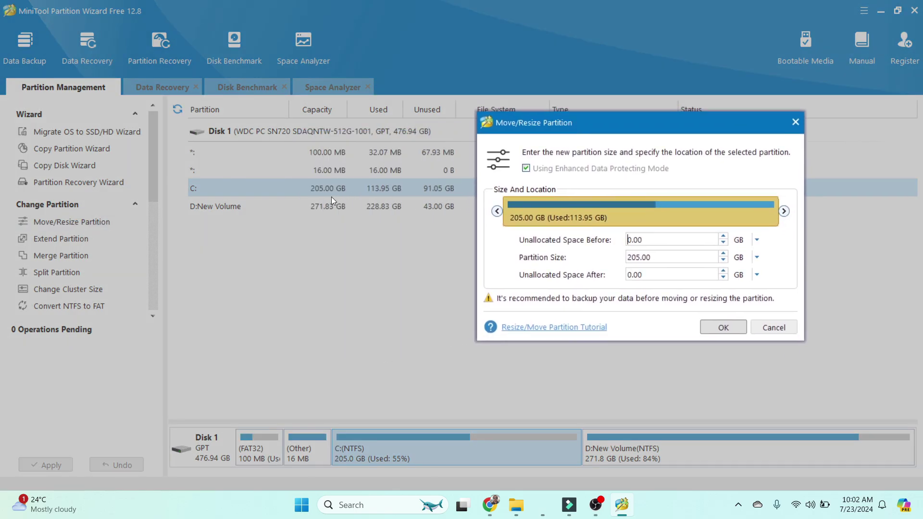
{"action": "left_click_drag", "start_coordinate": [777, 212], "coordinate": [740, 213]}
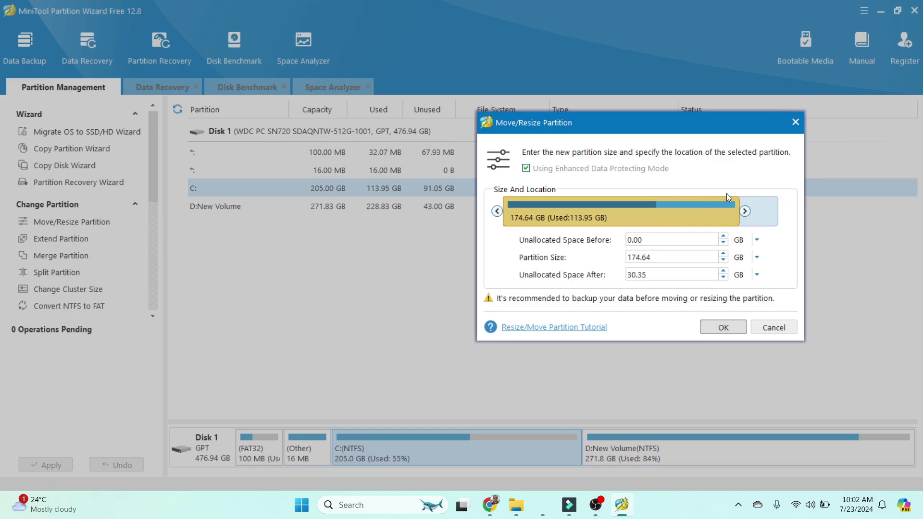
{"action": "left_click", "coordinate": [651, 255]}
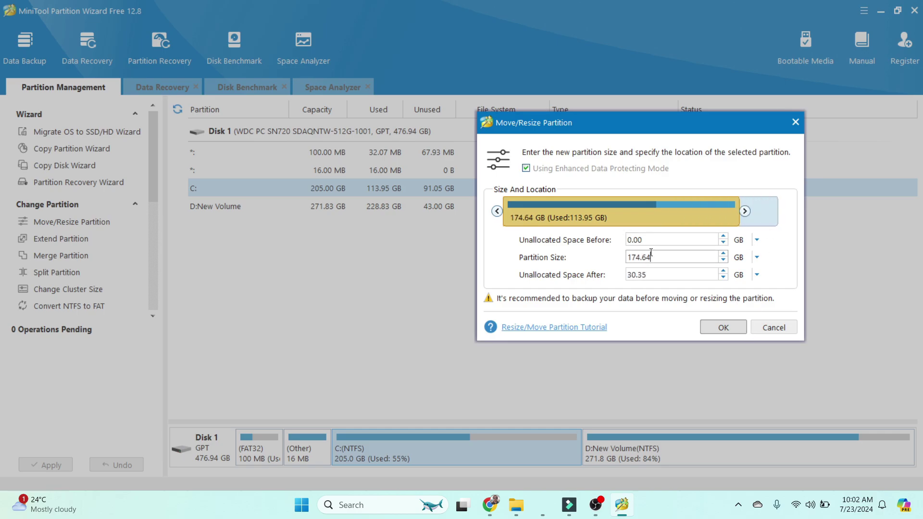
{"action": "left_click", "coordinate": [764, 327]}
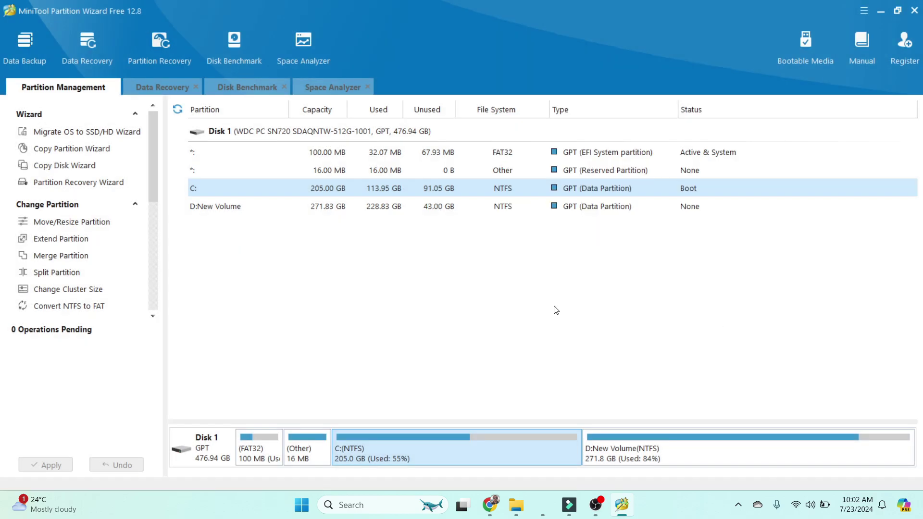
Preview extending C: to 224.73 GB with free space taken from D:New Volume
{"action": "left_click", "coordinate": [63, 242]}
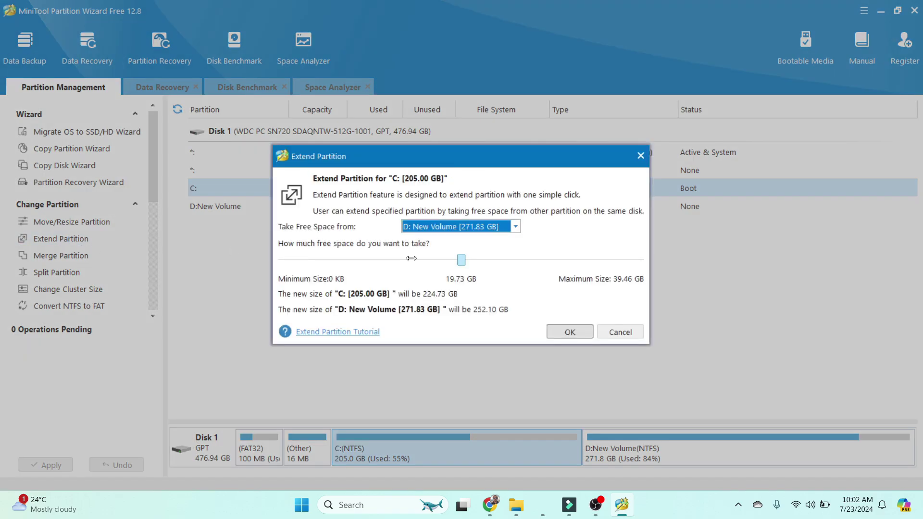
{"action": "left_click", "coordinate": [515, 230]}
{"action": "left_click", "coordinate": [515, 230]}
Cancel the extend, then choose D:New Volume to expand in Merge Partition and cancel
{"action": "left_click", "coordinate": [621, 335]}
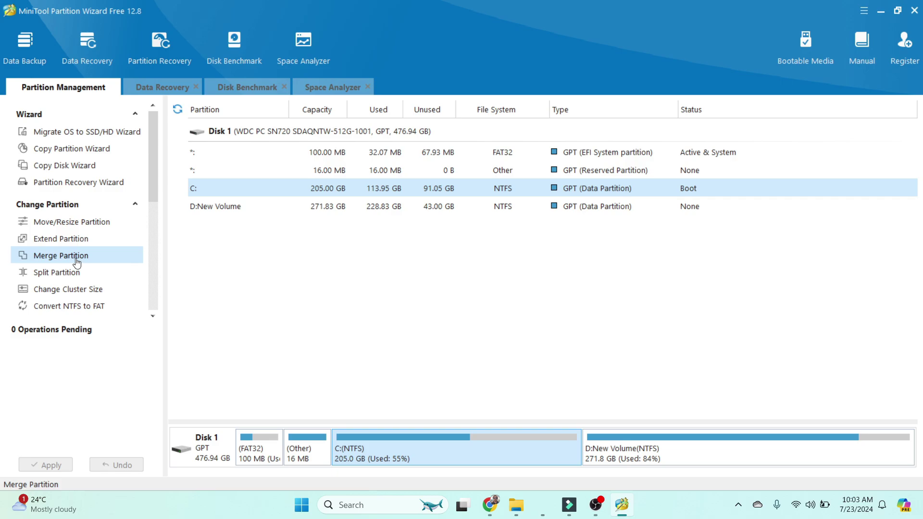
{"action": "left_click", "coordinate": [76, 259]}
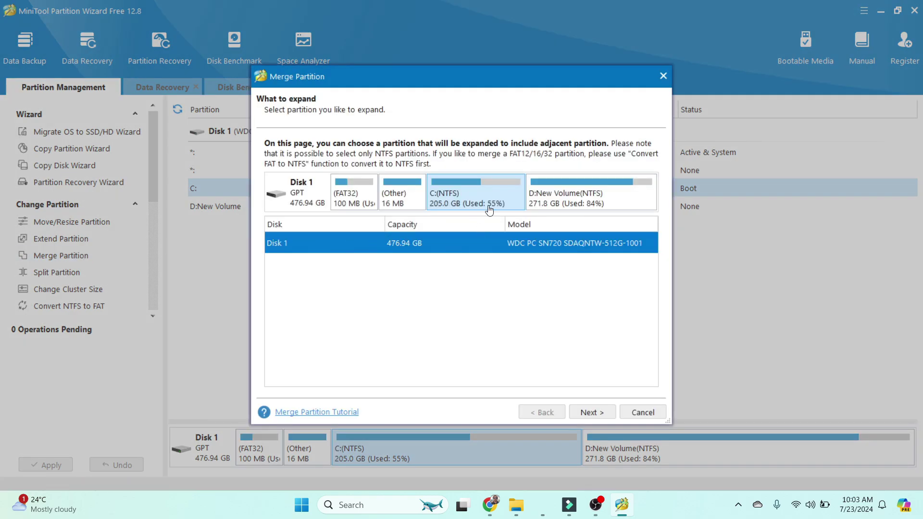
{"action": "left_click", "coordinate": [567, 205]}
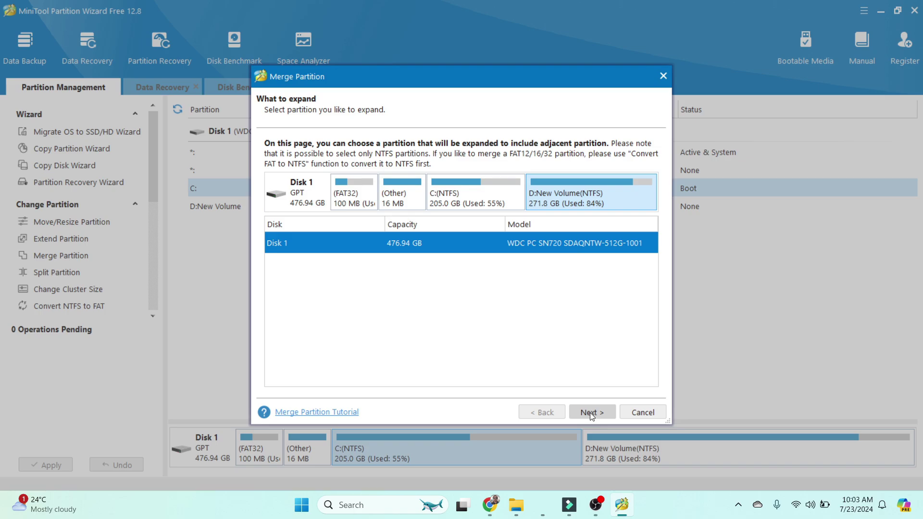
{"action": "left_click", "coordinate": [644, 413]}
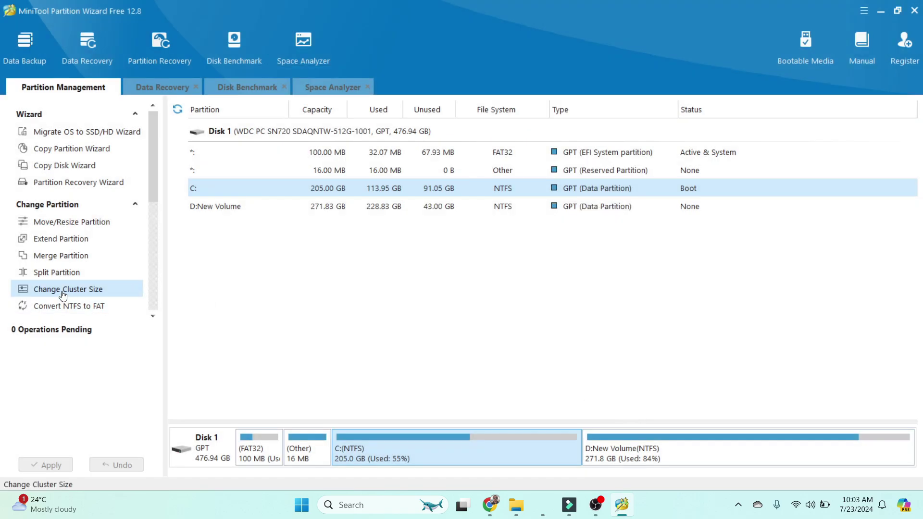
Try Change Cluster Size and Convert NTFS to FAT, closing each upgrade registration prompt
{"action": "left_click", "coordinate": [63, 291]}
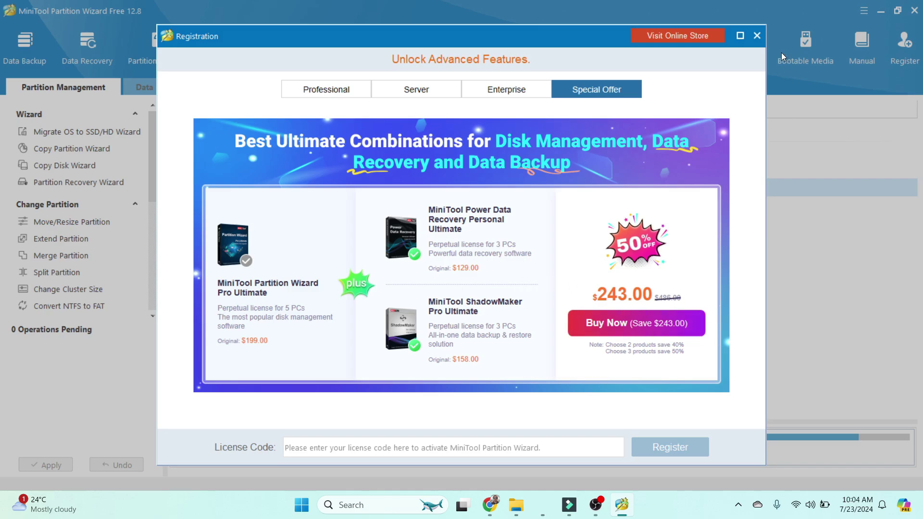
{"action": "left_click", "coordinate": [757, 36]}
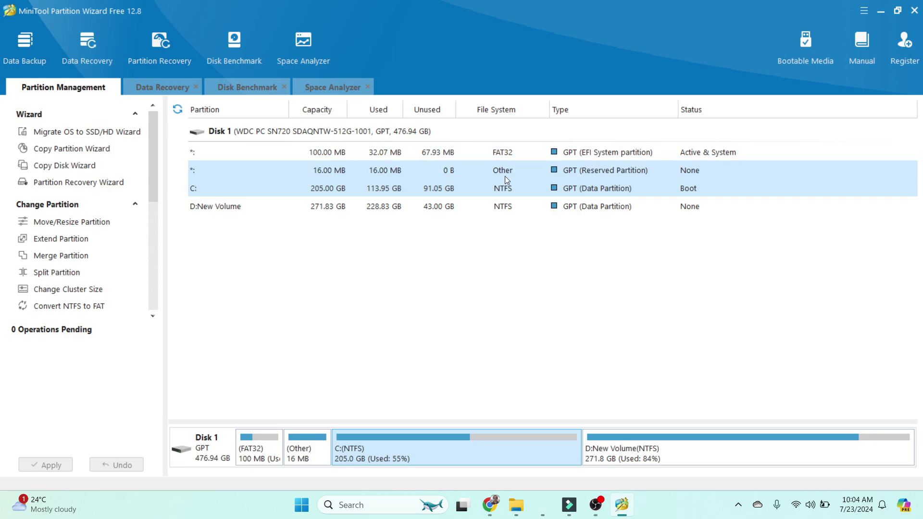
{"action": "left_click", "coordinate": [71, 307]}
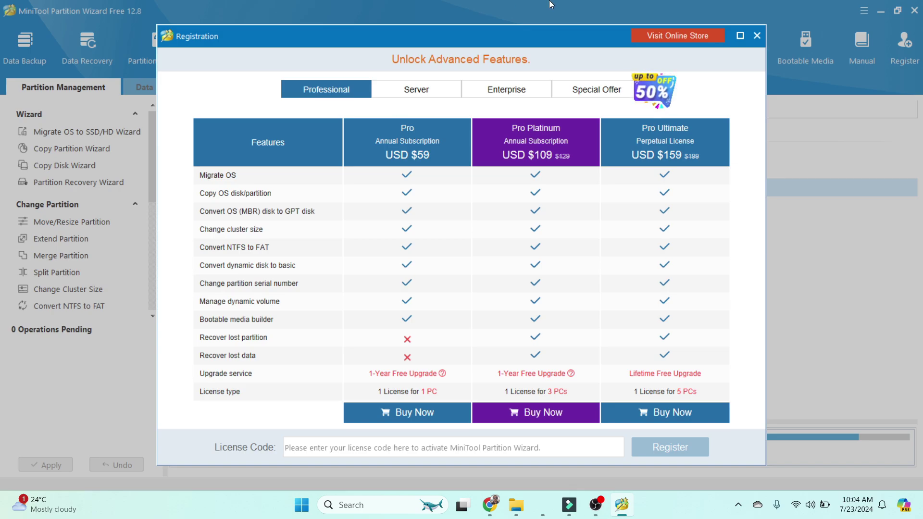
{"action": "left_click", "coordinate": [757, 35]}
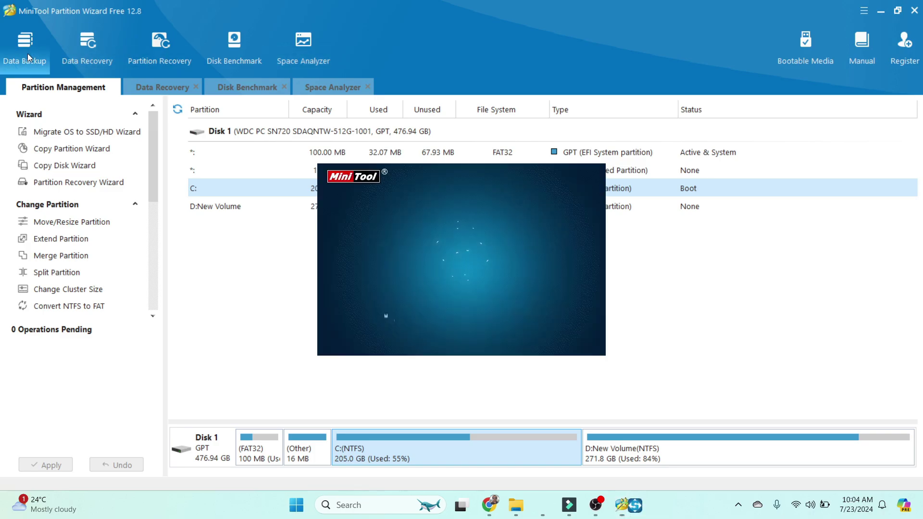
Check Data Recovery and Partition Recovery, then open Disk Benchmark for drive C:
{"action": "left_click", "coordinate": [90, 59]}
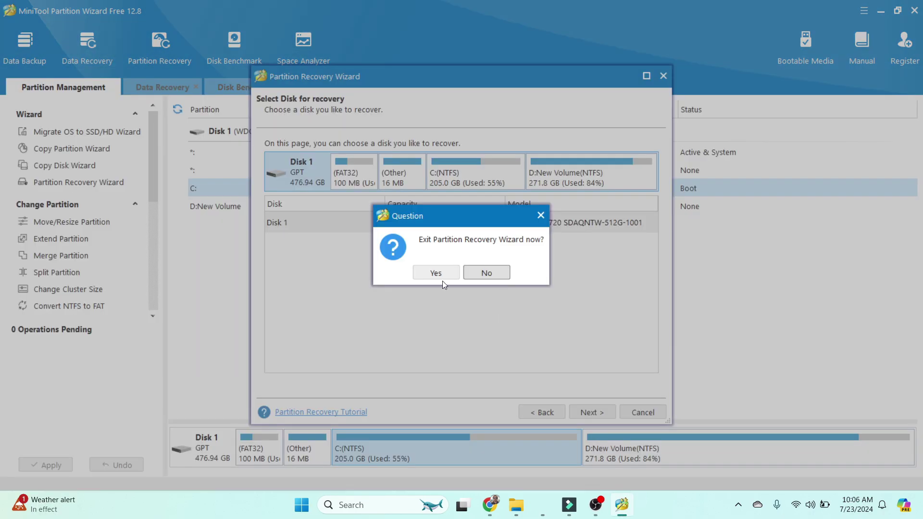
{"action": "left_click", "coordinate": [434, 273]}
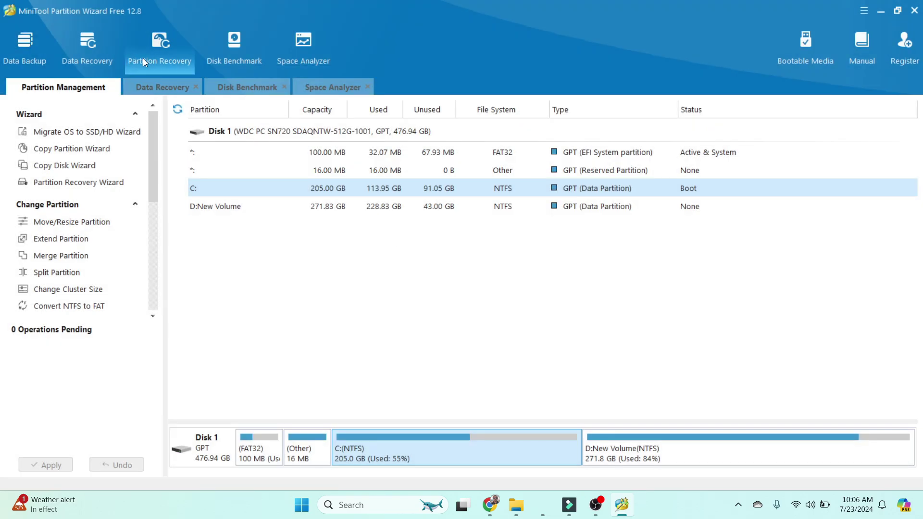
{"action": "left_click", "coordinate": [233, 65]}
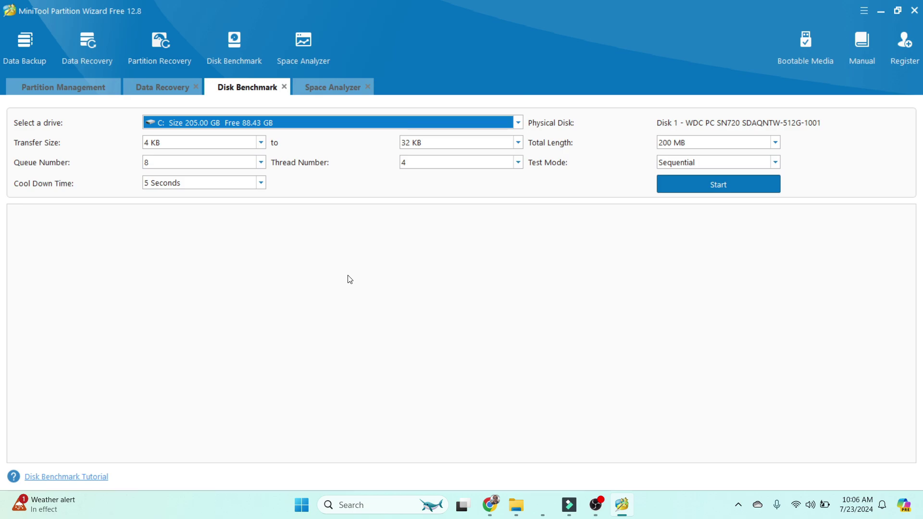
Open the Disk Benchmark Tutorial in Edge and scroll through the whole guide
{"action": "left_click", "coordinate": [91, 477]}
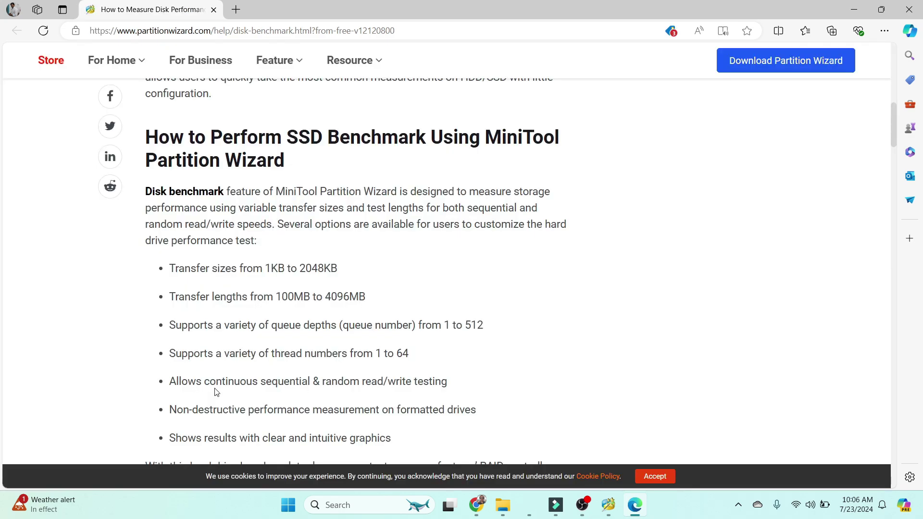
{"action": "scroll", "coordinate": [214, 391], "scroll_direction": "down", "scroll_amount": 10}
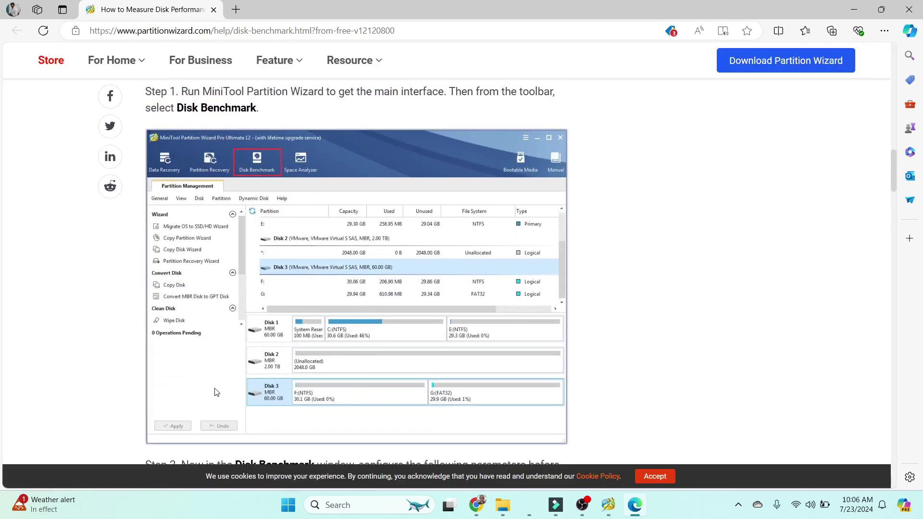
{"action": "scroll", "coordinate": [334, 340], "scroll_direction": "down", "scroll_amount": 6}
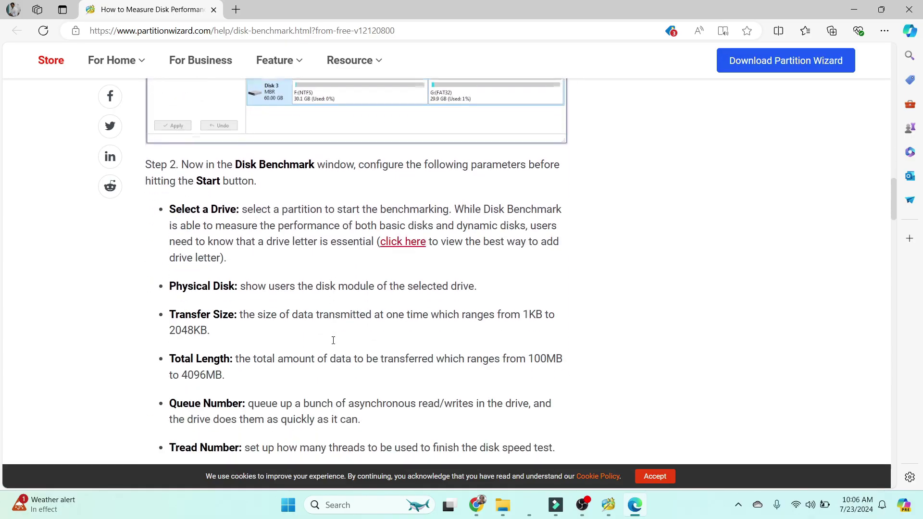
{"action": "scroll", "coordinate": [334, 341], "scroll_direction": "down", "scroll_amount": 1}
{"action": "scroll", "coordinate": [274, 298], "scroll_direction": "down", "scroll_amount": 5}
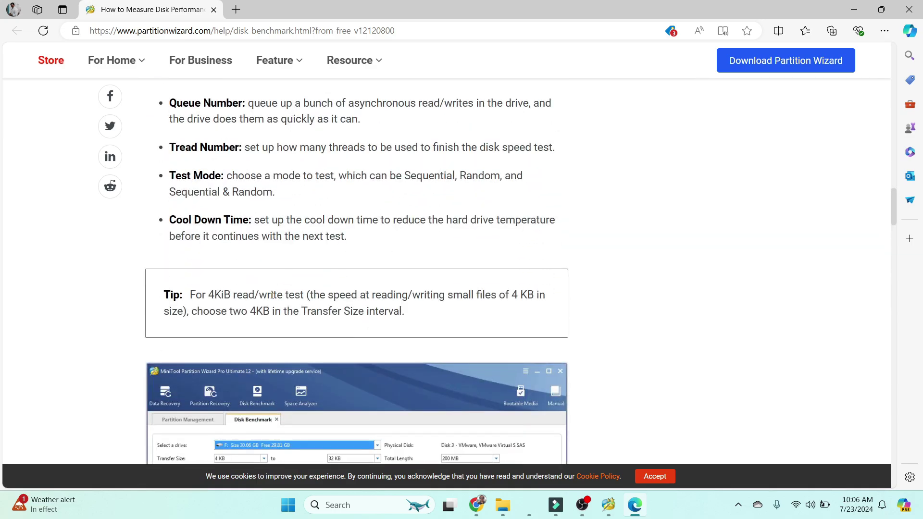
{"action": "scroll", "coordinate": [273, 295], "scroll_direction": "down", "scroll_amount": 4}
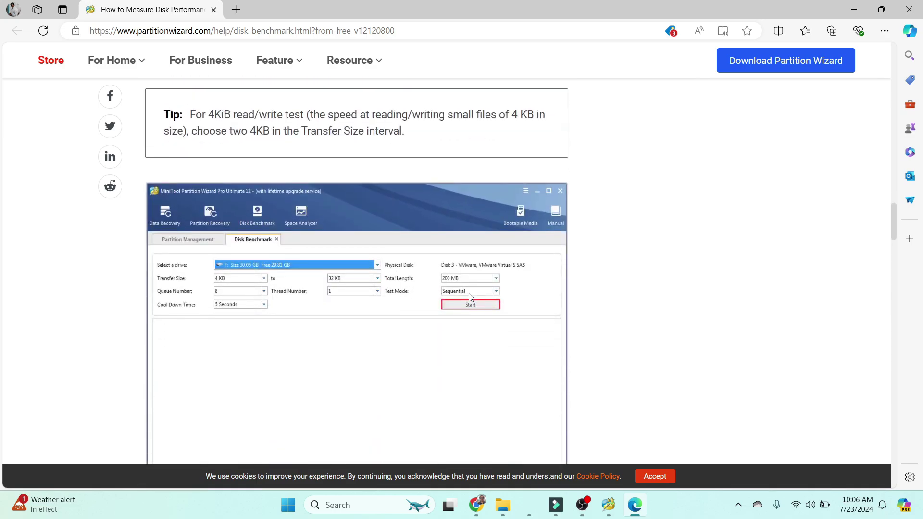
{"action": "scroll", "coordinate": [470, 296], "scroll_direction": "down", "scroll_amount": 8}
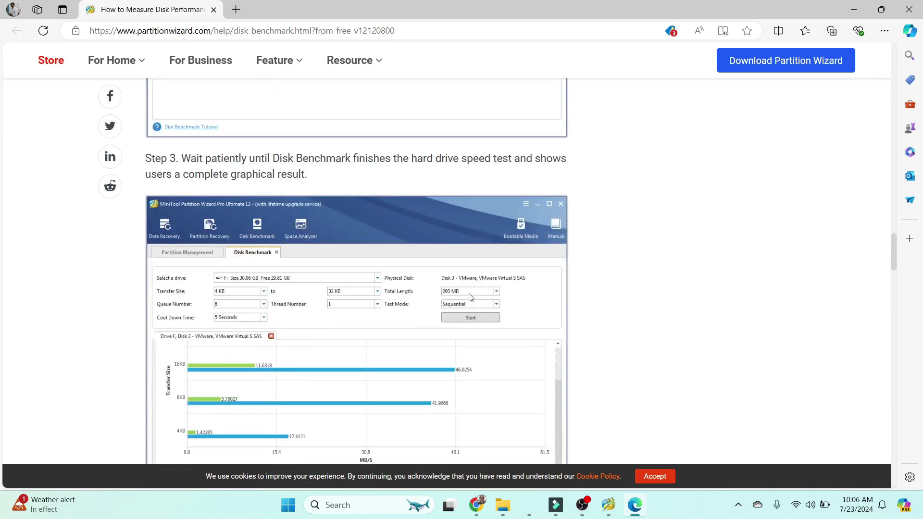
{"action": "scroll", "coordinate": [470, 297], "scroll_direction": "down", "scroll_amount": 6}
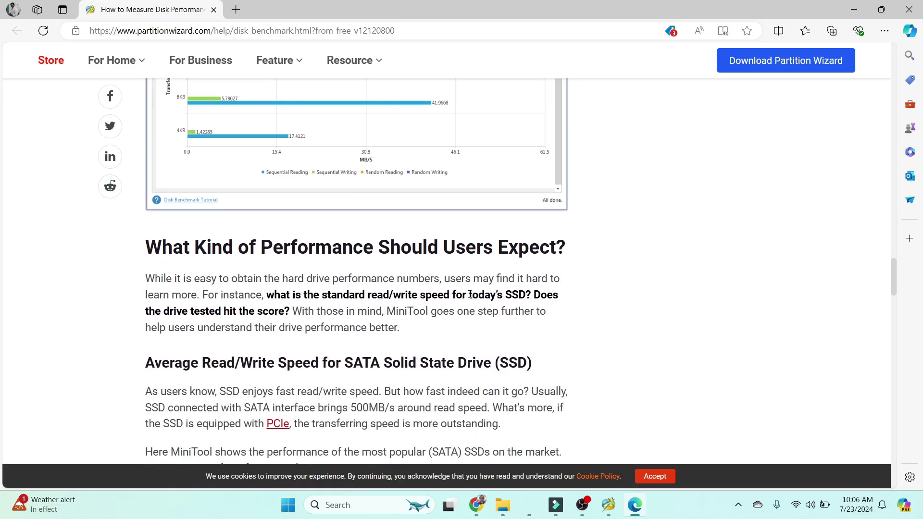
{"action": "scroll", "coordinate": [470, 295], "scroll_direction": "down", "scroll_amount": 5}
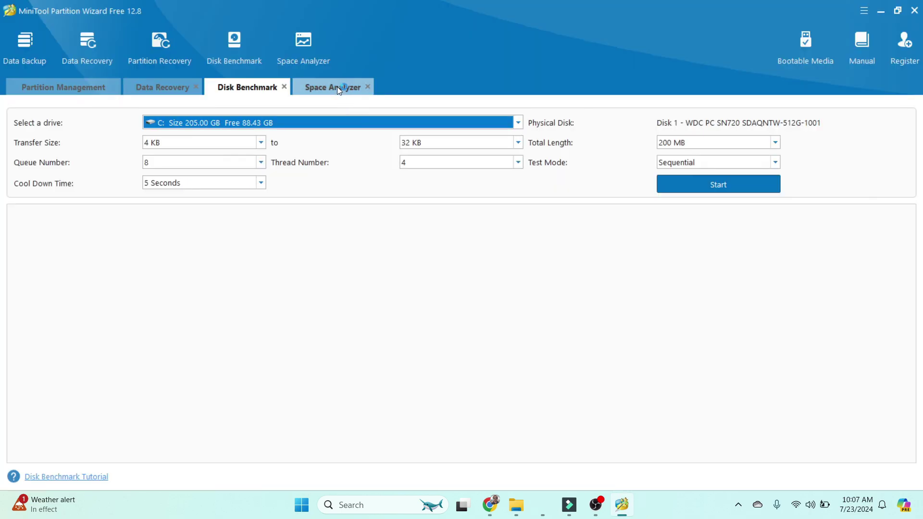
Show the Space Analyzer for [C:] Local Disk and view its online tutorial
{"action": "left_click", "coordinate": [306, 63]}
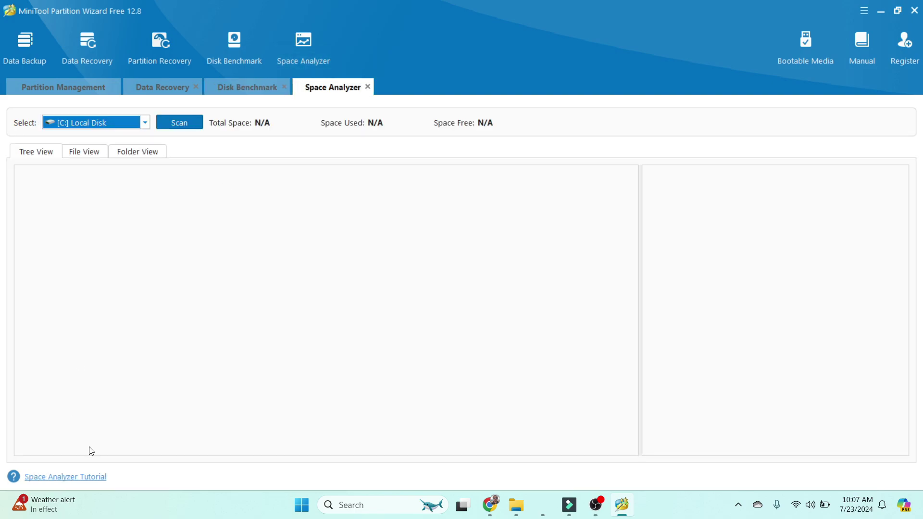
{"action": "left_click", "coordinate": [85, 477]}
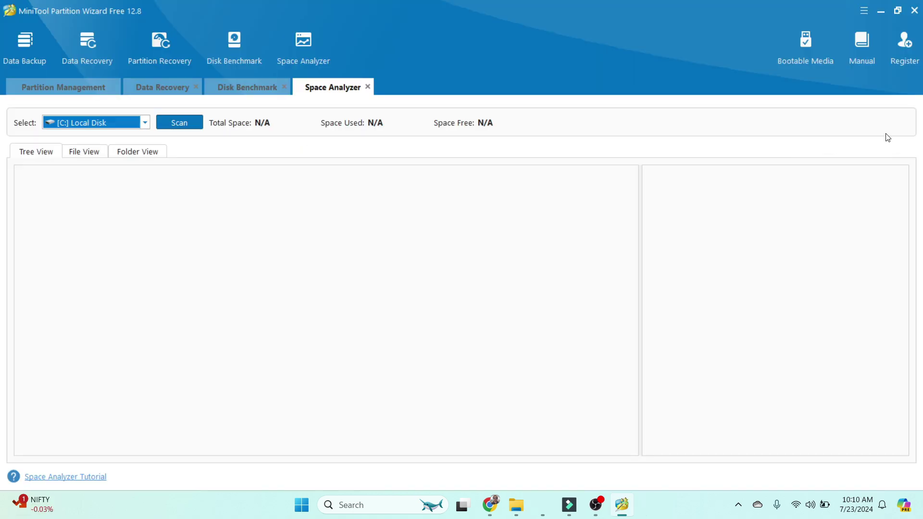
Compare the Special Offer bundle with the Pro, Pro Platinum and Pro Ultimate plans ($59, $109, $159)
{"action": "left_click", "coordinate": [908, 63]}
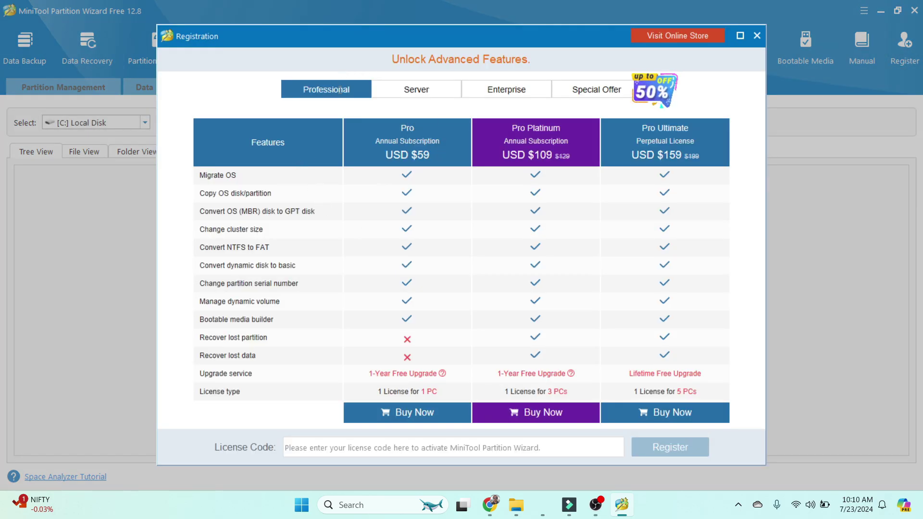
{"action": "left_click", "coordinate": [596, 91]}
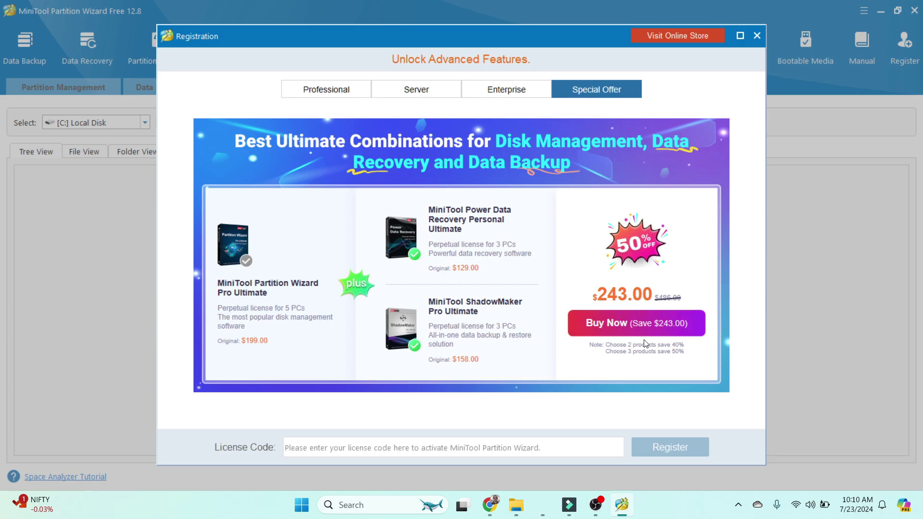
{"action": "left_click", "coordinate": [337, 91]}
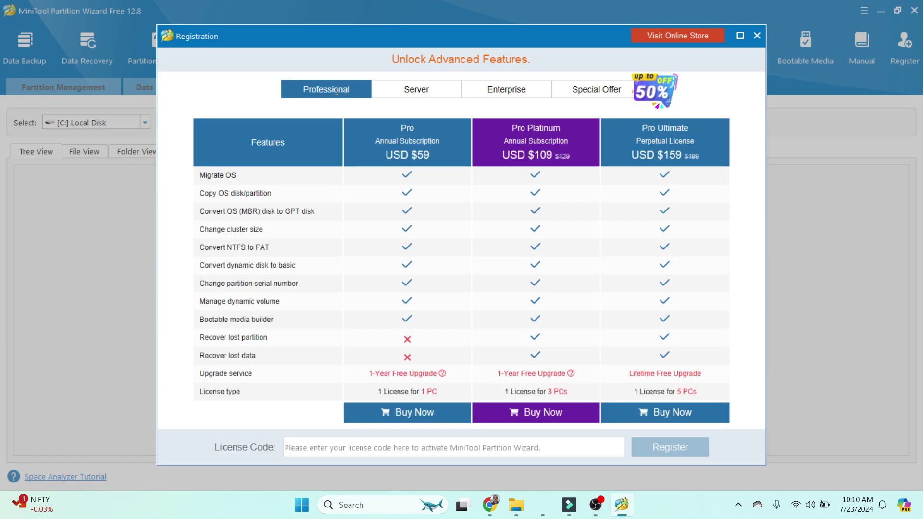
Start buying the Pro Annual Subscription and review its one-device licence terms on the 6,770.48 INR order form
{"action": "left_click", "coordinate": [421, 412]}
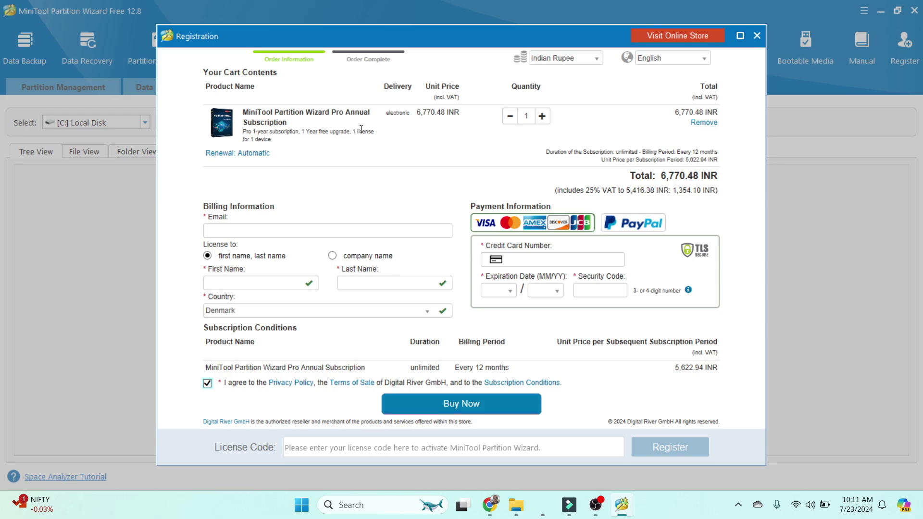
{"action": "left_click_drag", "start_coordinate": [243, 139], "coordinate": [272, 140]}
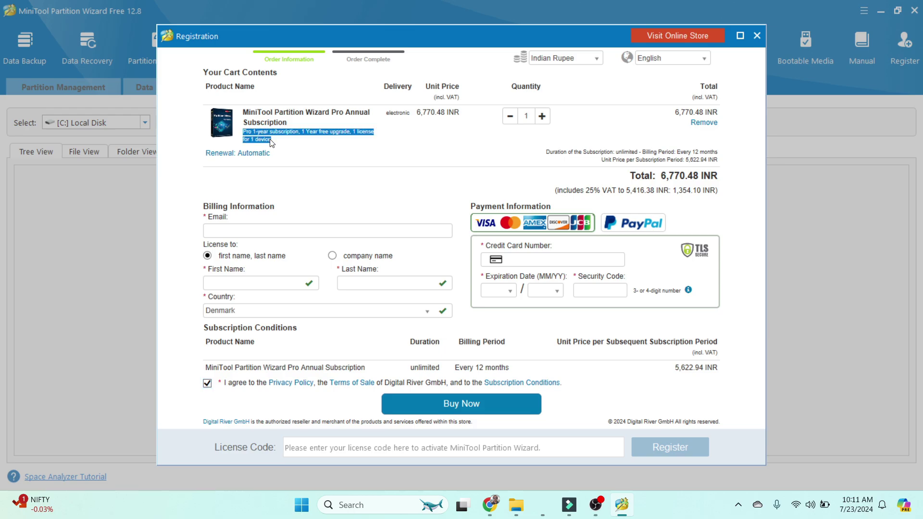
{"action": "left_click", "coordinate": [374, 53]}
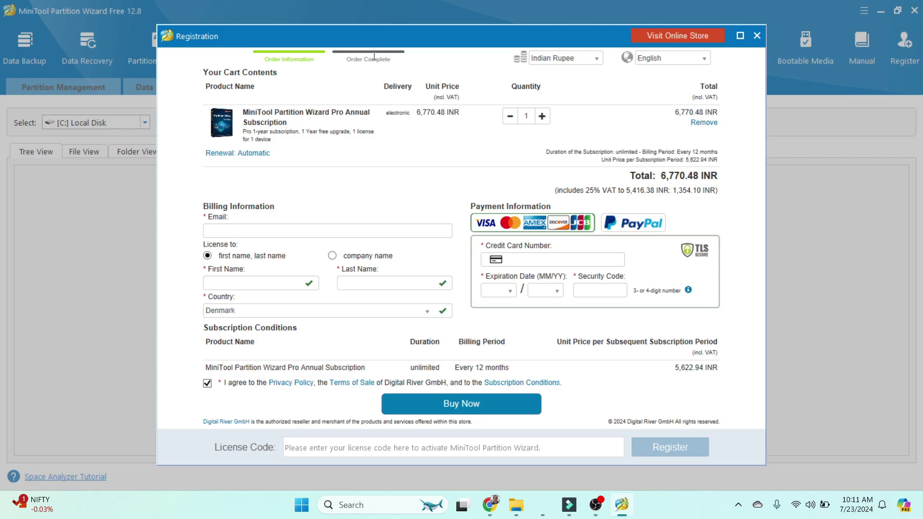